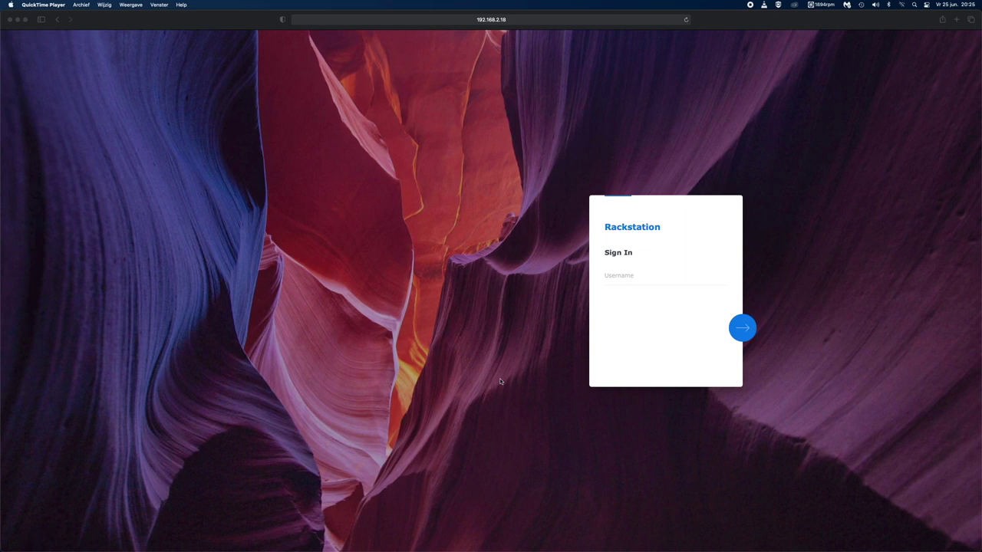
# Sign in to the Rackstation with the saved account's username and password
pyautogui.click(682, 277)
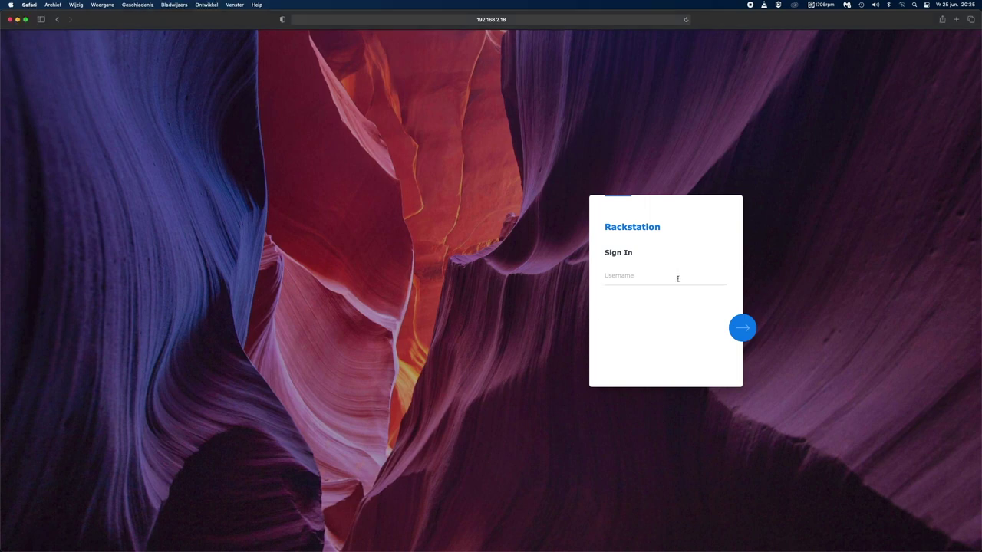
pyautogui.click(651, 295)
pyautogui.click(740, 327)
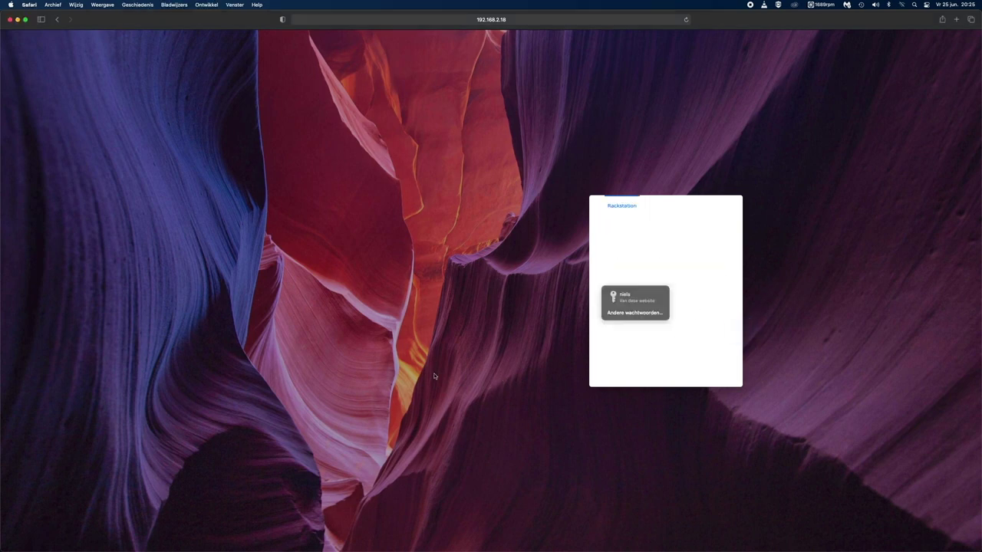
pyautogui.click(644, 298)
pyautogui.click(738, 322)
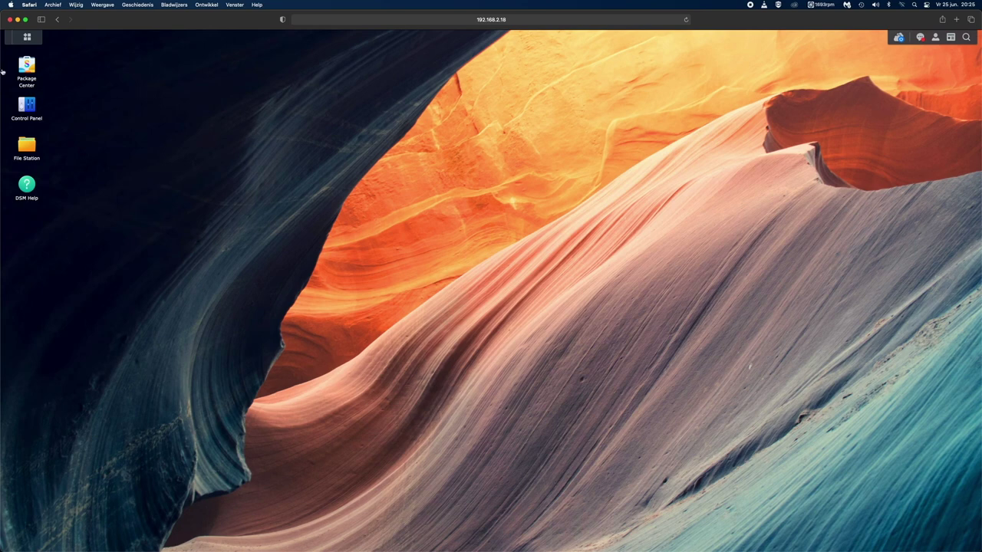
# Open Storage Manager and review Storage Pool 1 and its Volume 1
pyautogui.click(27, 37)
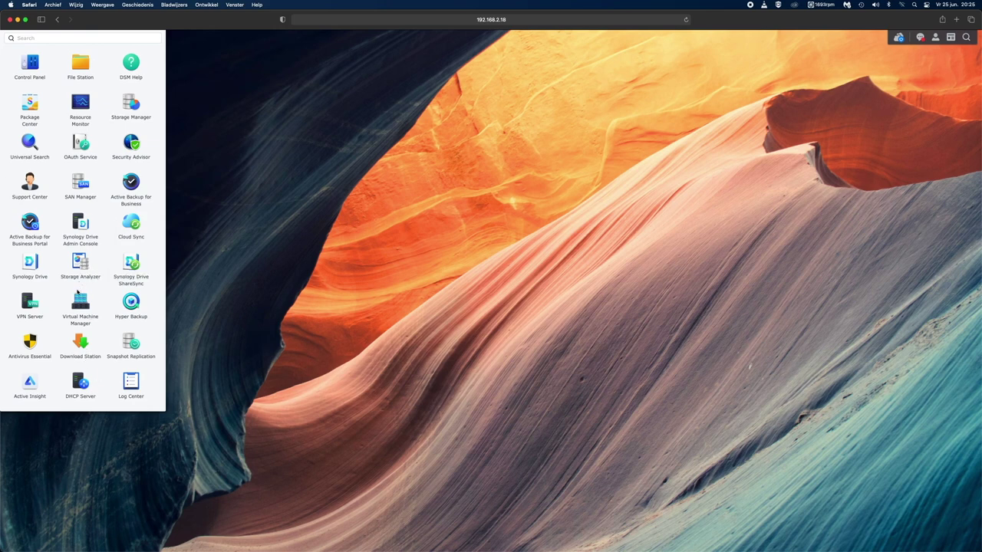
pyautogui.click(131, 109)
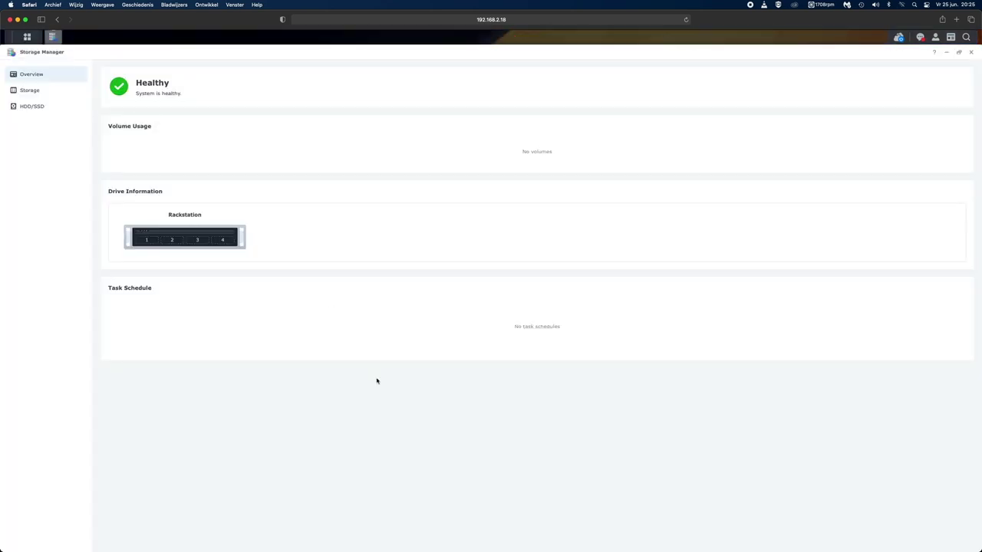
pyautogui.click(40, 90)
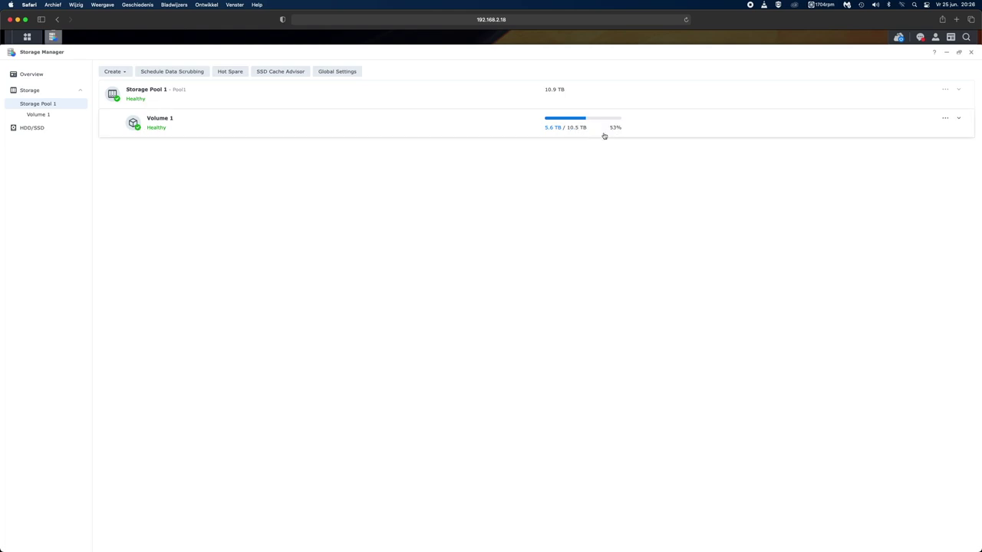
pyautogui.moveTo(564, 132)
pyautogui.click(36, 115)
# Show the HDD/SSD list and expand the details of Drives 1 through 4
pyautogui.click(28, 128)
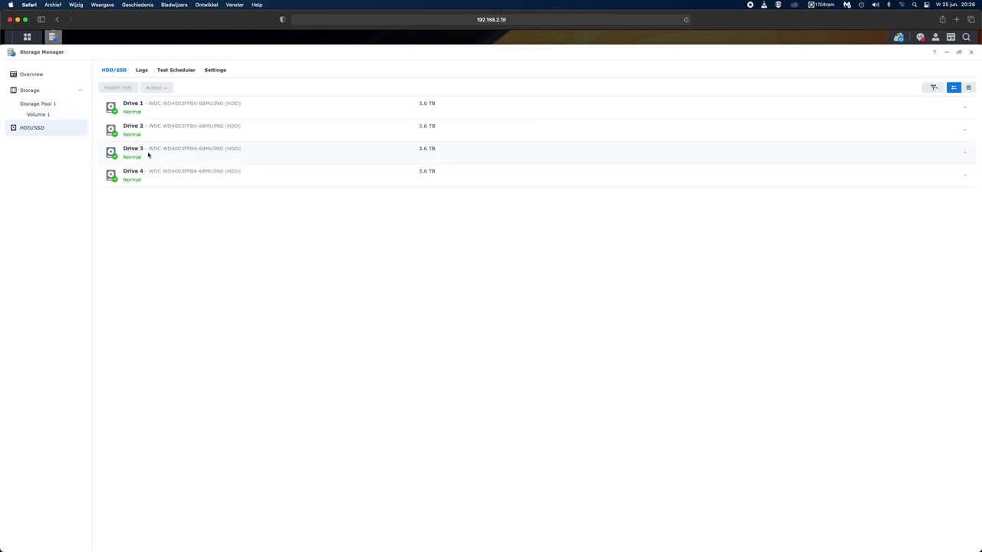
pyautogui.click(453, 115)
pyautogui.click(959, 114)
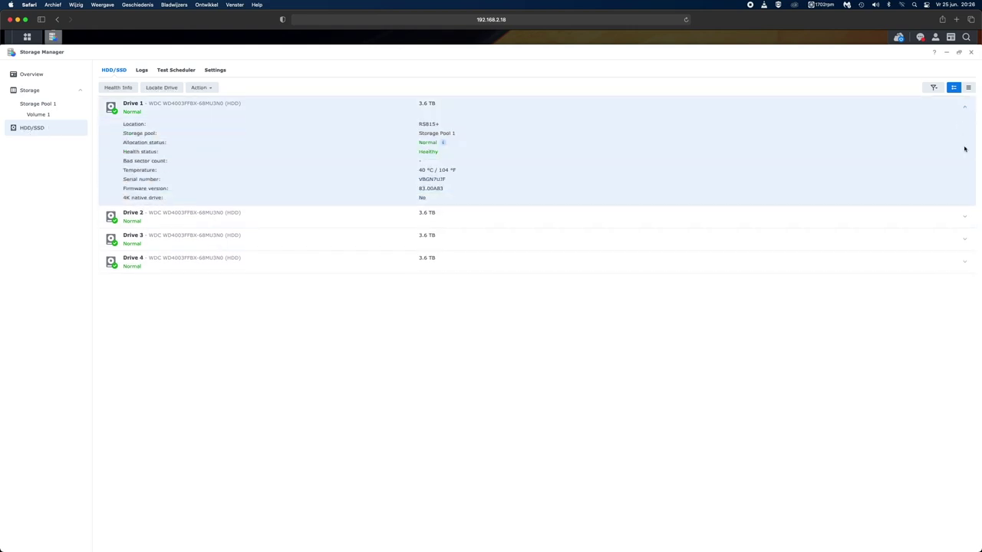
pyautogui.click(965, 214)
pyautogui.click(965, 326)
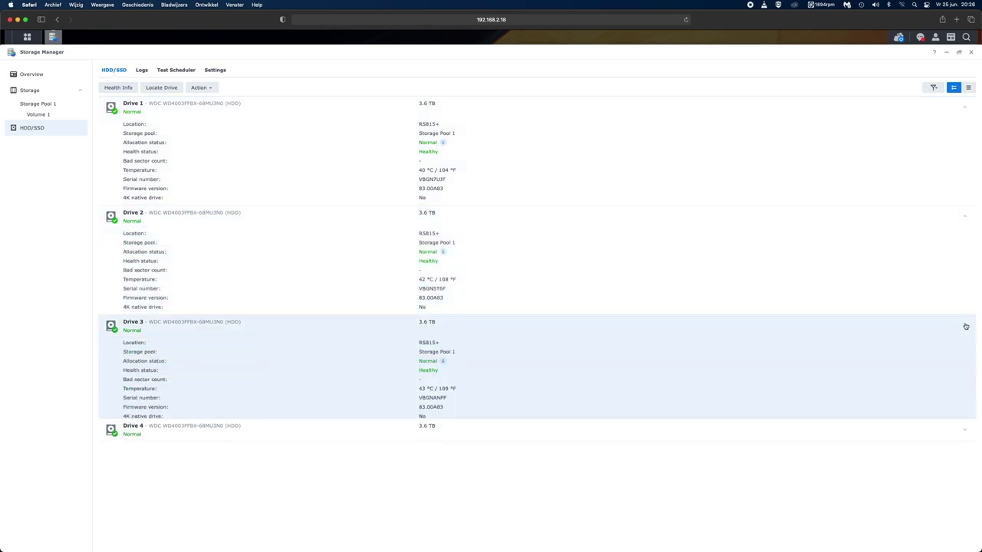
pyautogui.click(963, 435)
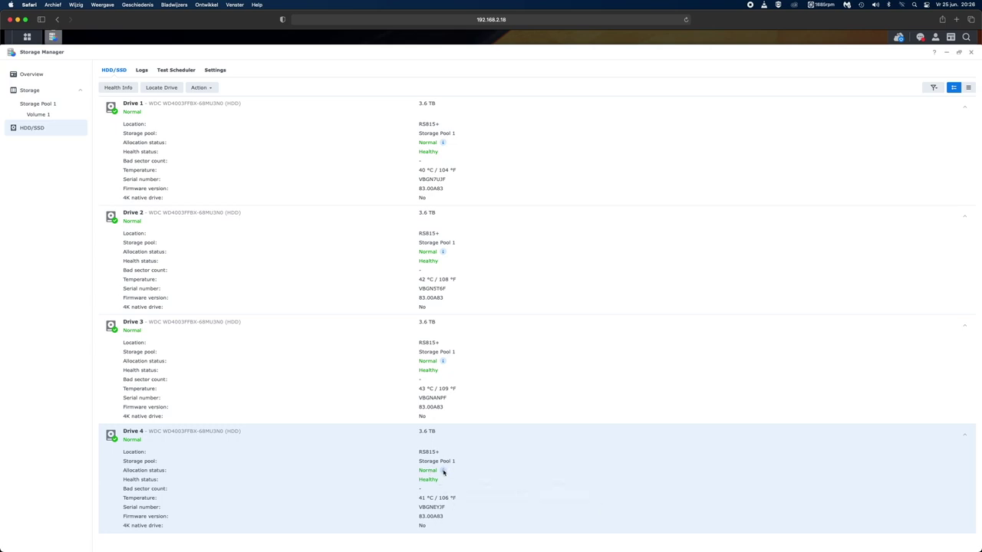
# Check the health information of Drive 4, then close Storage Manager
pyautogui.click(119, 88)
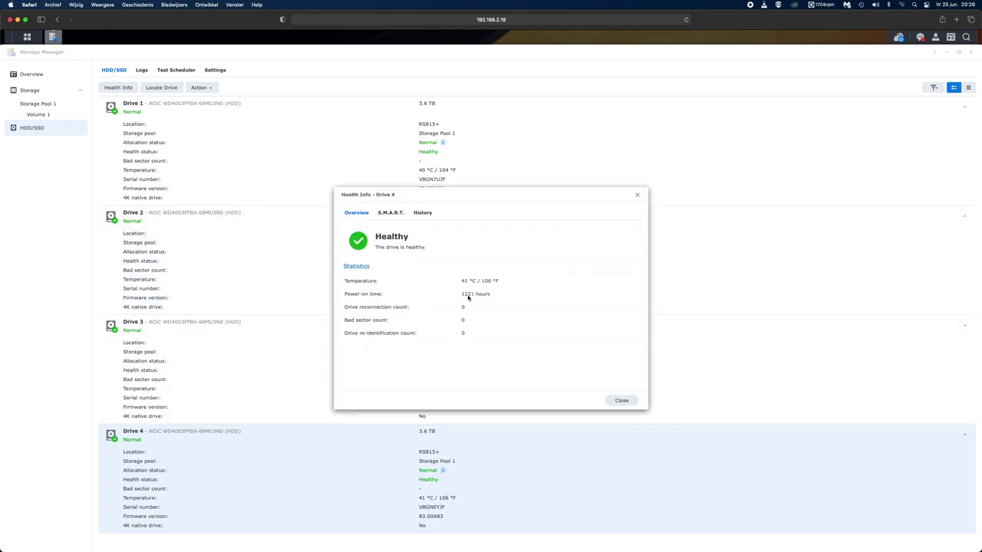
pyautogui.click(629, 403)
pyautogui.click(970, 52)
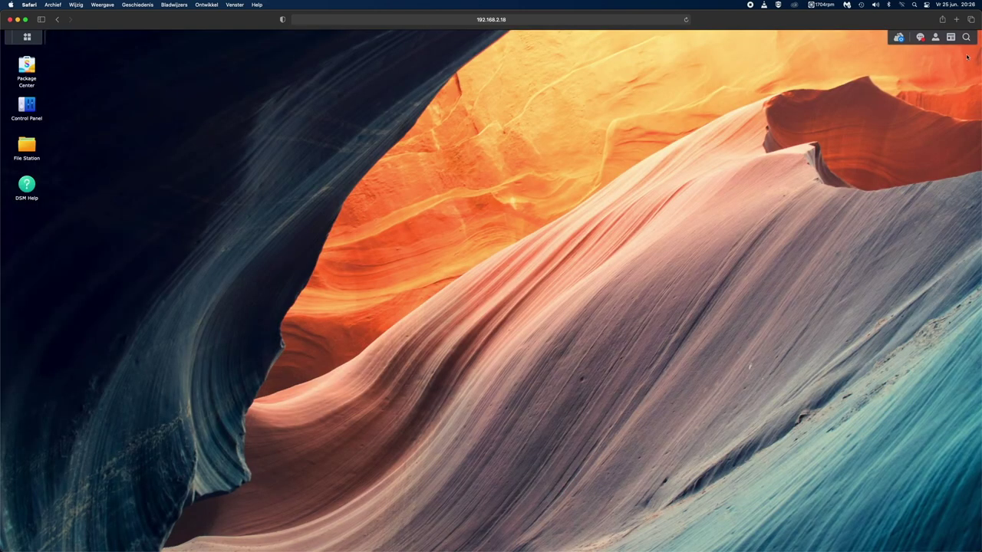
# Open Active Backup for Business and review the size-after-reduction details and the protected file servers and virtual machines
pyautogui.click(27, 36)
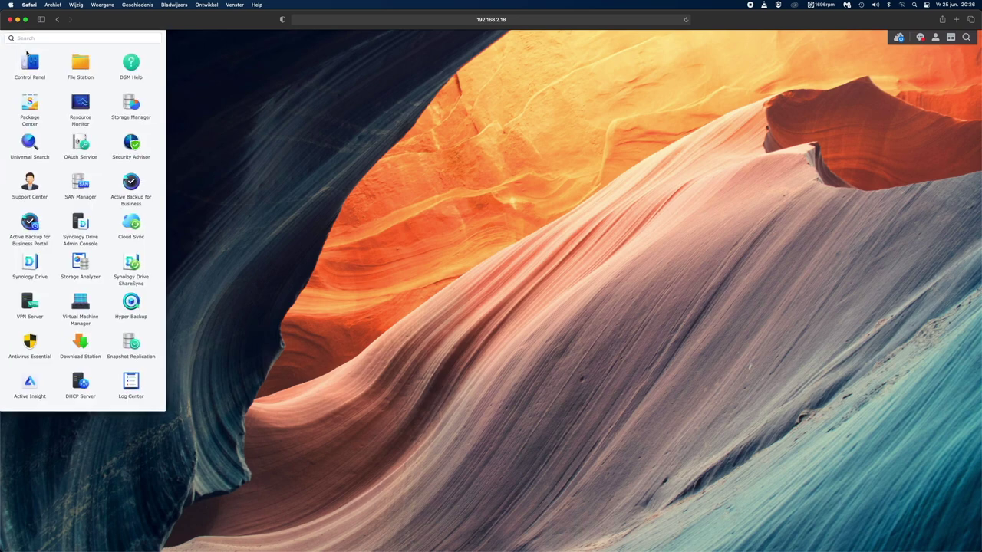
pyautogui.click(147, 202)
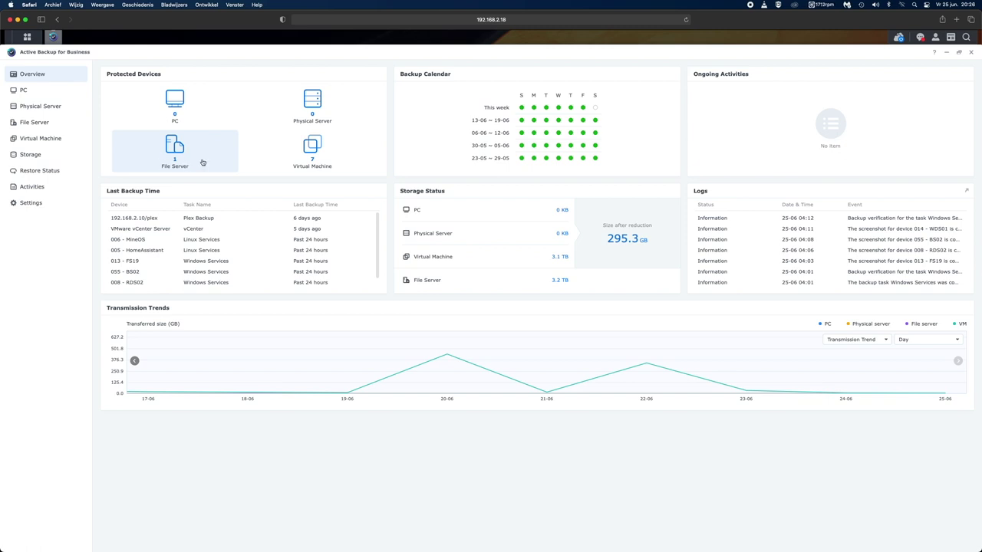
pyautogui.moveTo(651, 236)
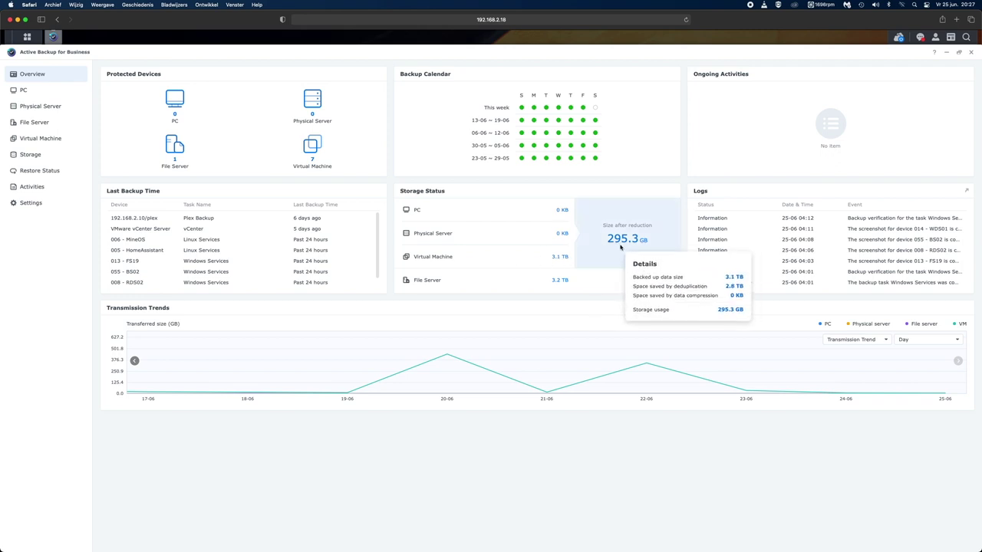
pyautogui.click(150, 161)
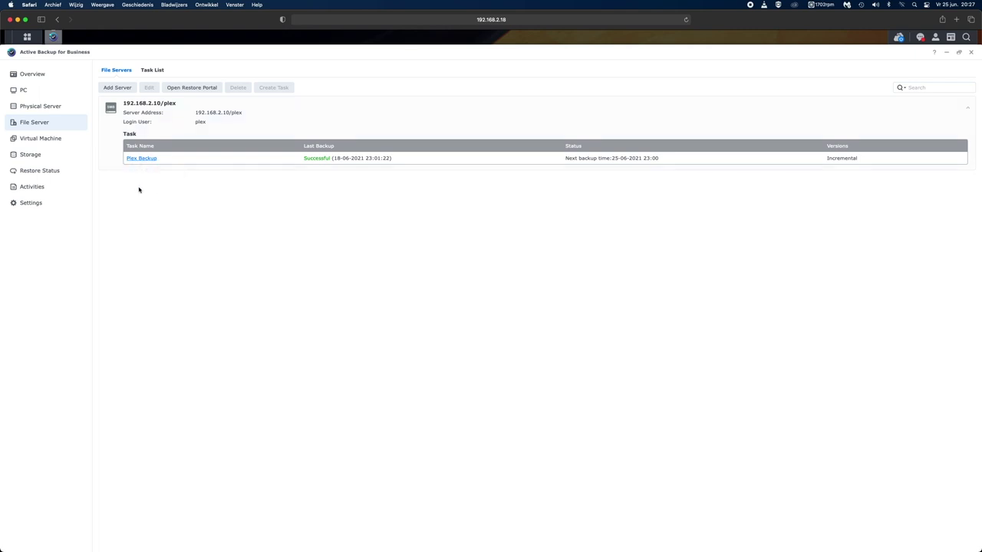
pyautogui.click(59, 142)
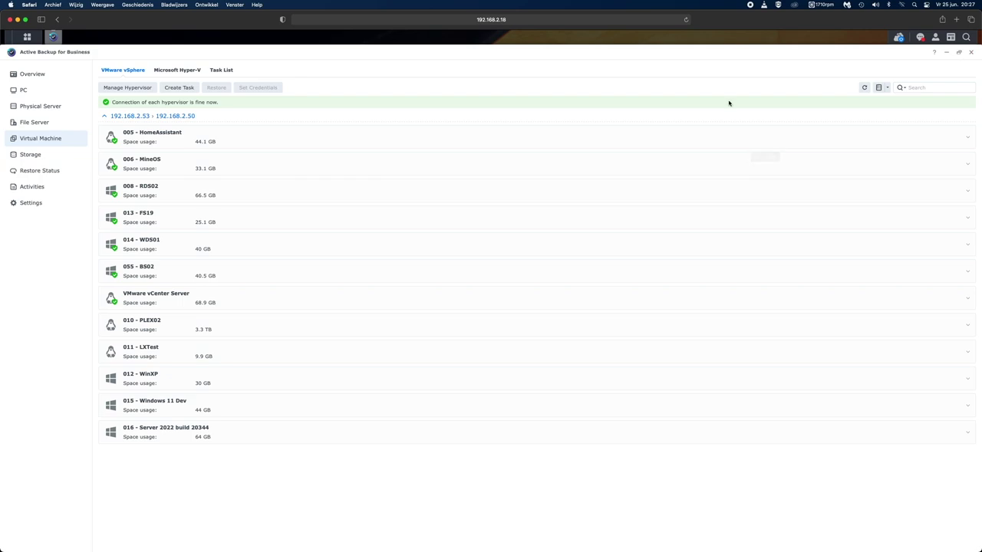
# Open the Active Backup for Business Portal and change the viewed task to 014 - WDS01, Windows Services
pyautogui.click(27, 37)
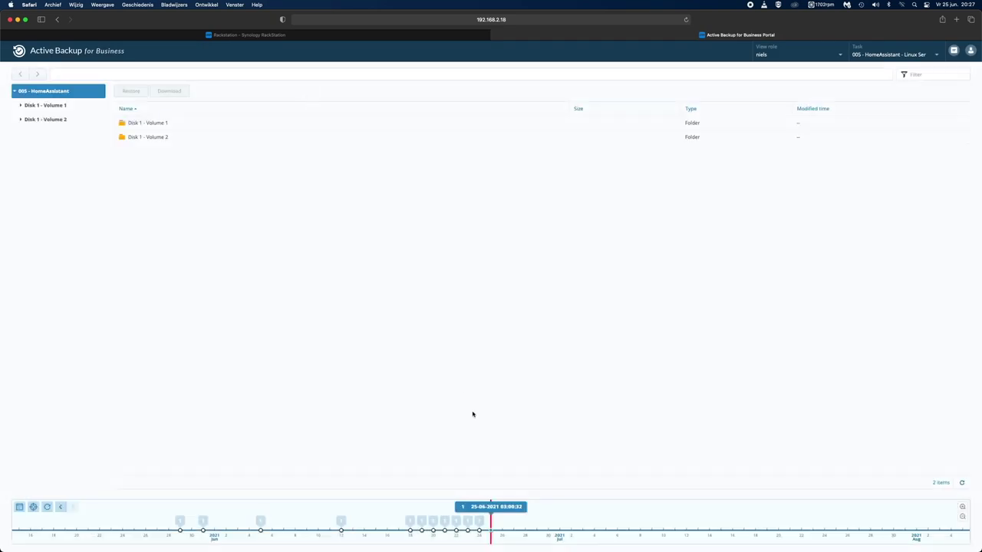
pyautogui.click(876, 52)
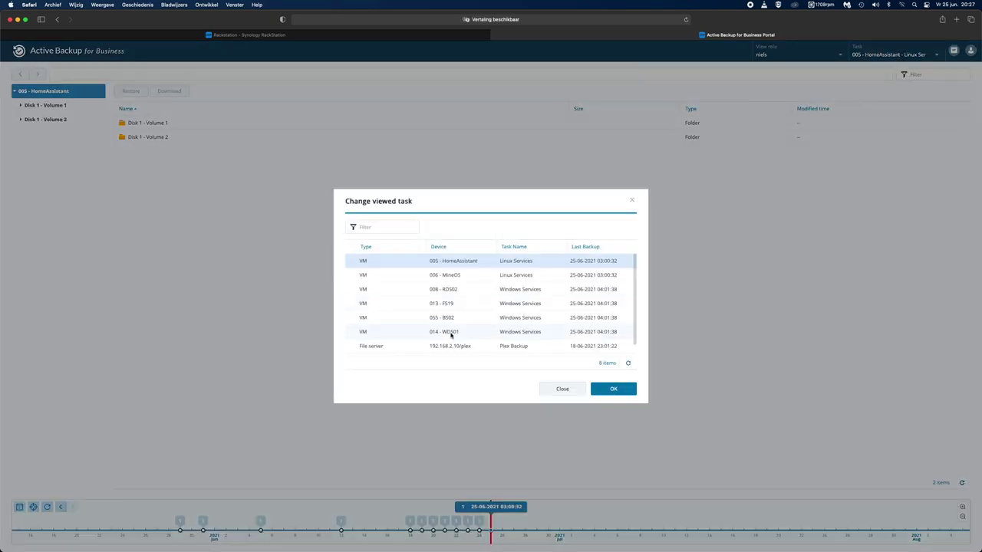
pyautogui.scroll(-1, 449, 336)
pyautogui.scroll(1, 448, 336)
pyautogui.click(483, 334)
pyautogui.click(612, 389)
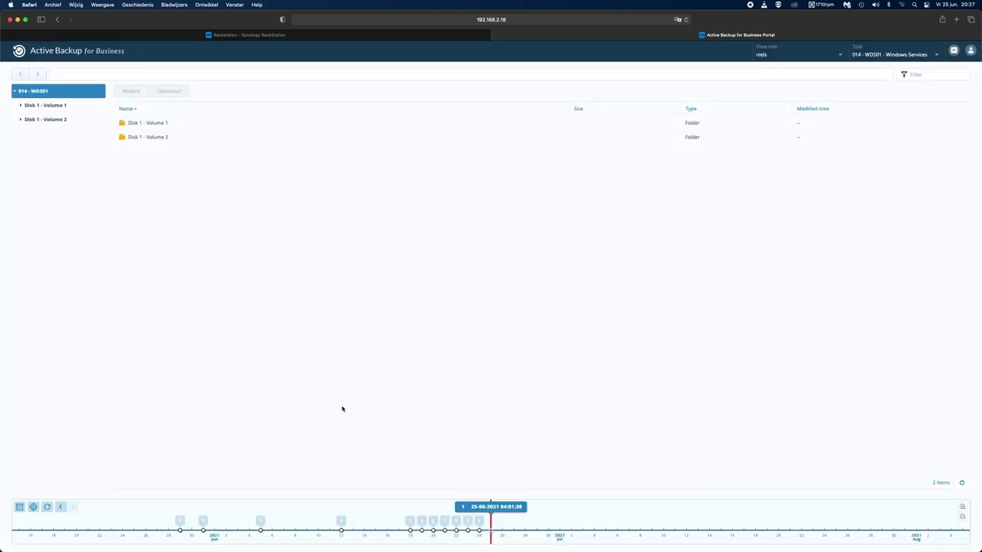
pyautogui.click(65, 108)
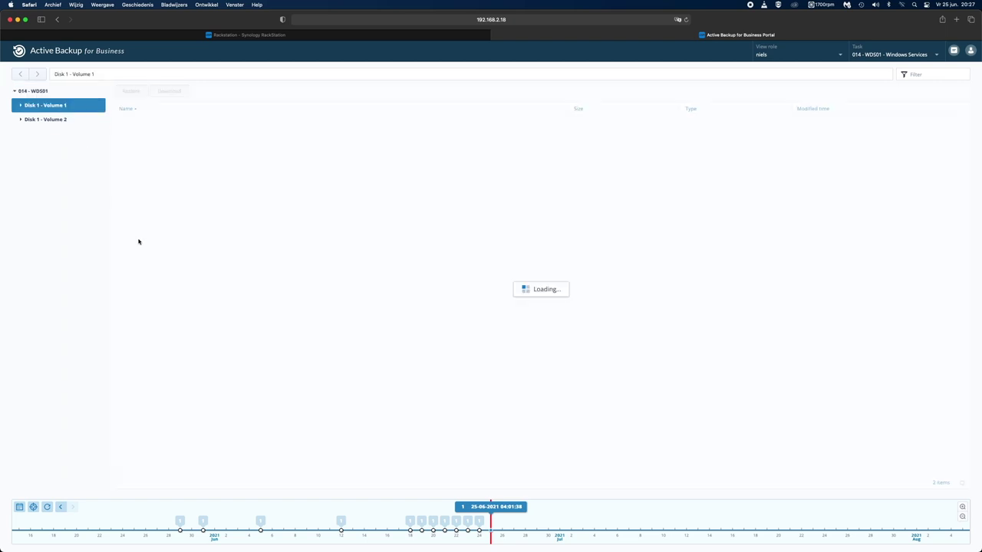
pyautogui.click(76, 123)
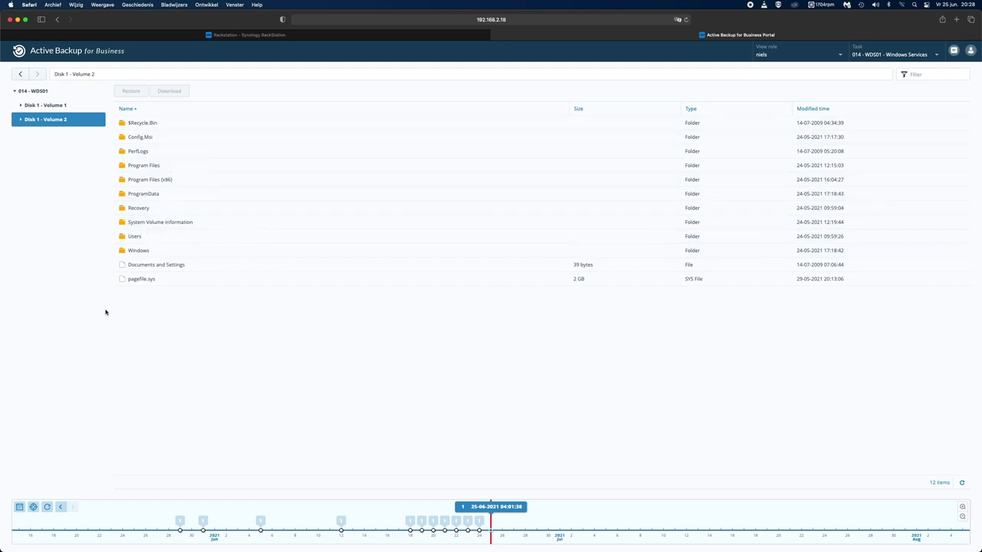
pyautogui.click(203, 528)
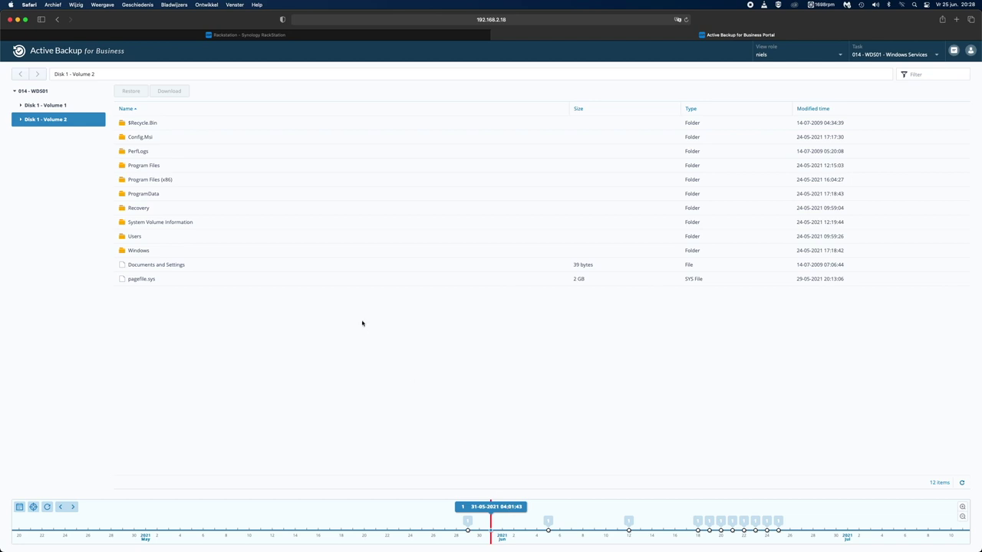
# Browse the Admin folder in PerfLogs, then open the subfolder inside $Recycle.Bin
pyautogui.doubleClick(157, 150)
pyautogui.doubleClick(177, 125)
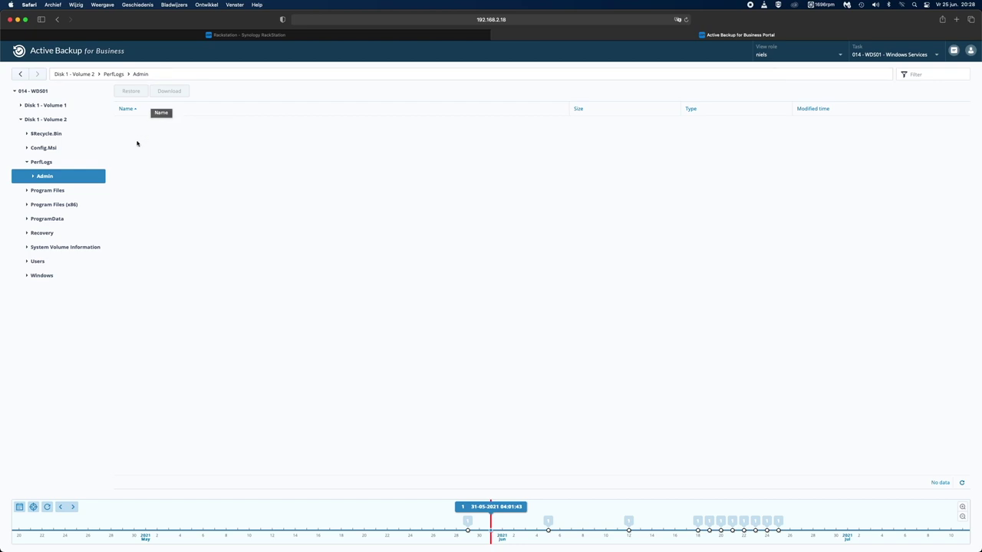
pyautogui.click(54, 147)
pyautogui.click(70, 135)
pyautogui.doubleClick(144, 123)
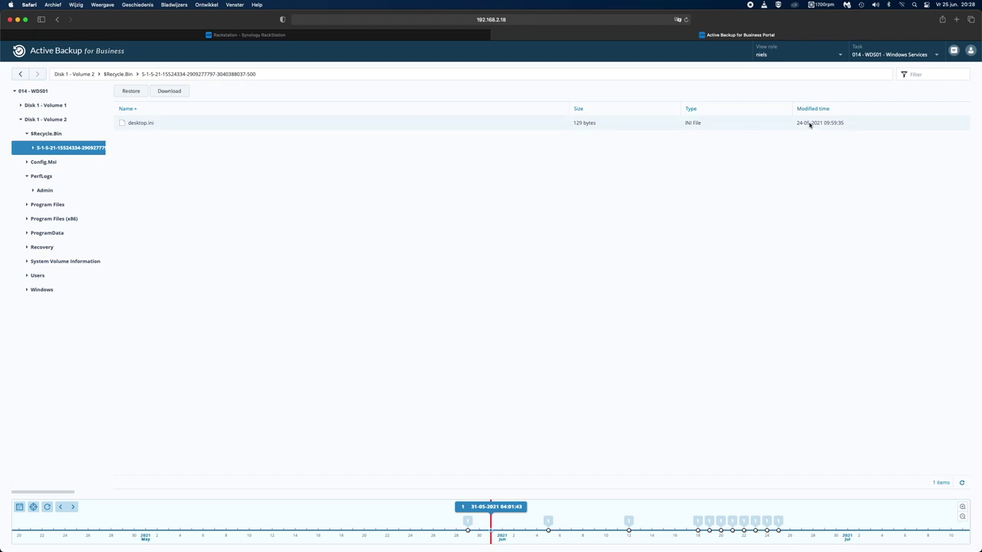
pyautogui.rightClick(652, 125)
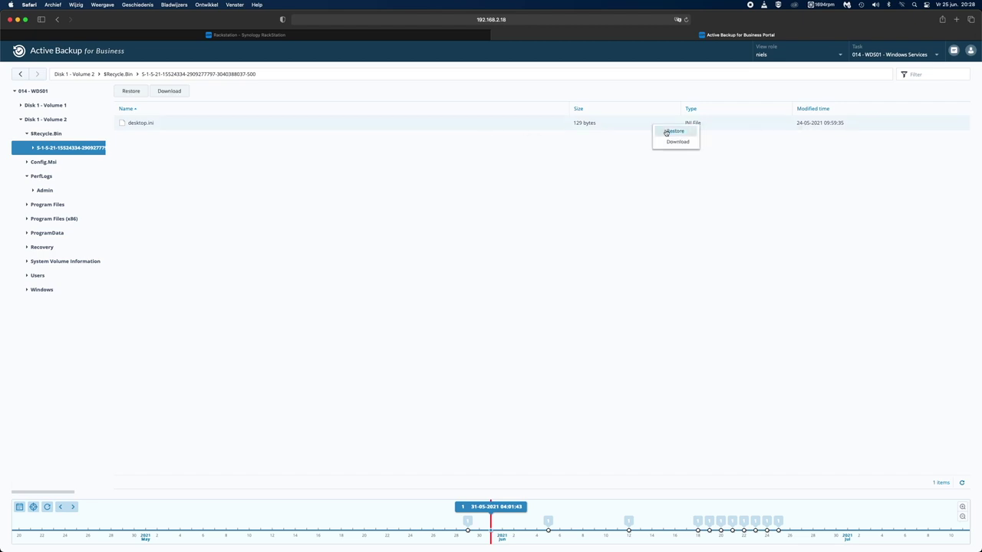
pyautogui.click(674, 131)
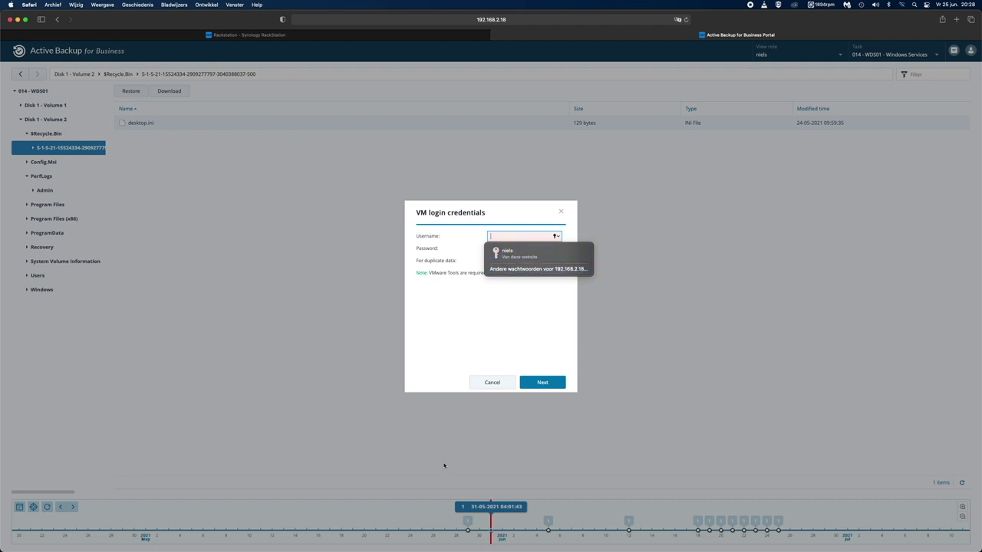
pyautogui.click(491, 383)
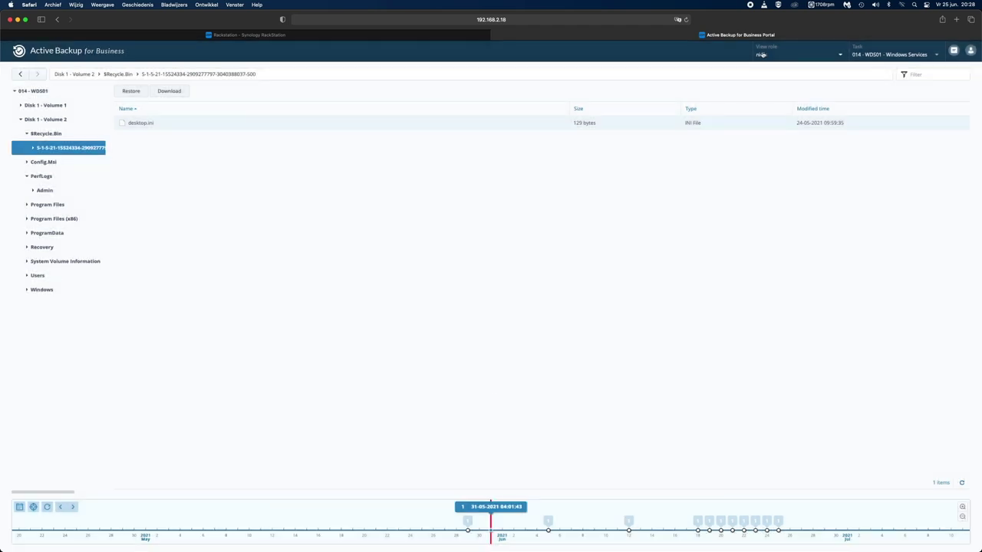
# Download desktop.ini from the backup and allow downloads from 192.168.2.18
pyautogui.rightClick(723, 124)
pyautogui.click(733, 140)
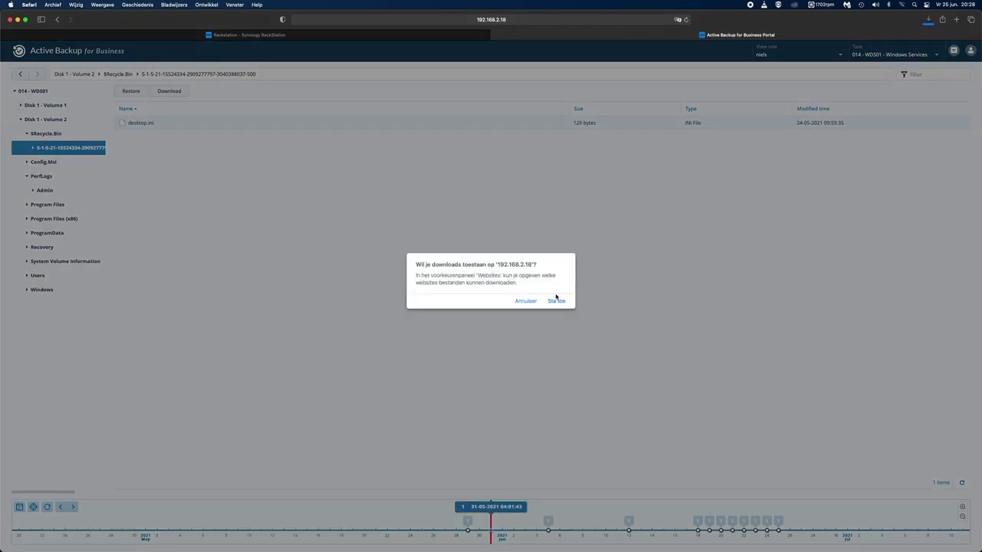
pyautogui.click(556, 299)
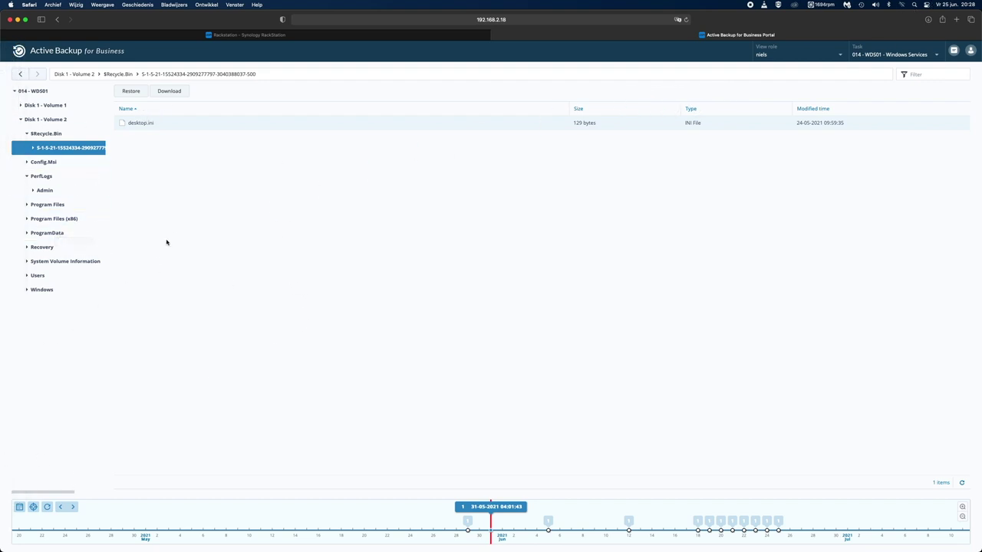
# Return to the Rackstation desktop page and review the PC, Physical Server and Virtual Machine sections of Active Backup for Business
pyautogui.click(495, 35)
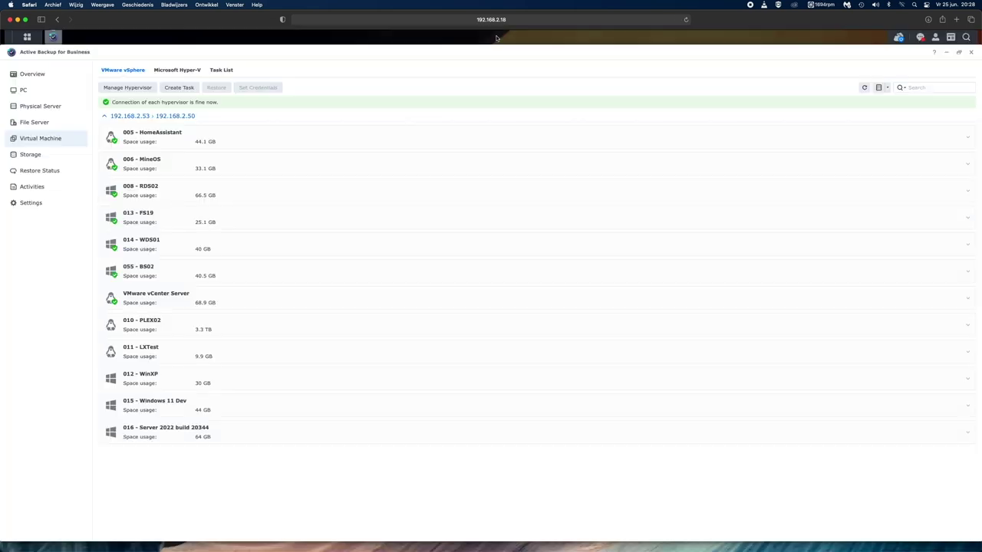
pyautogui.click(27, 37)
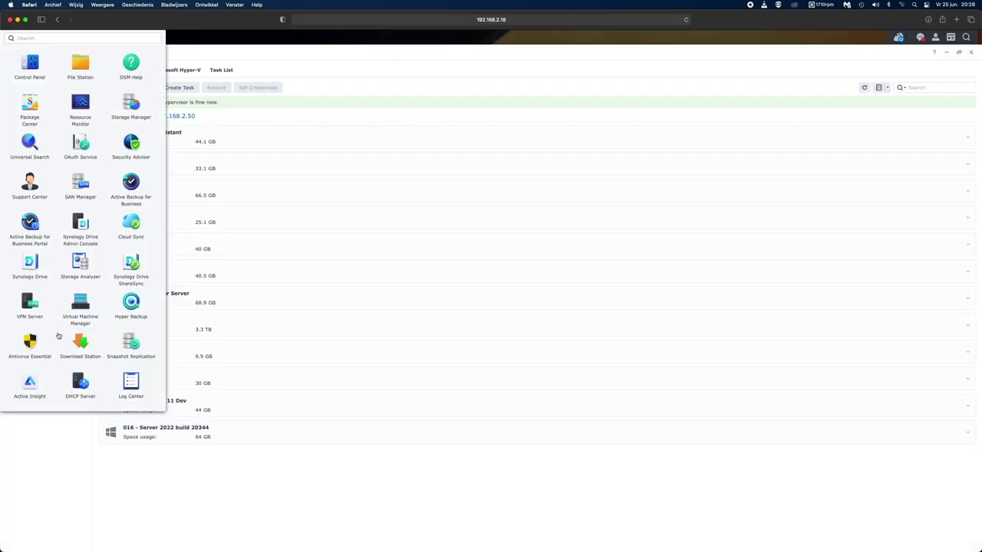
pyautogui.click(193, 500)
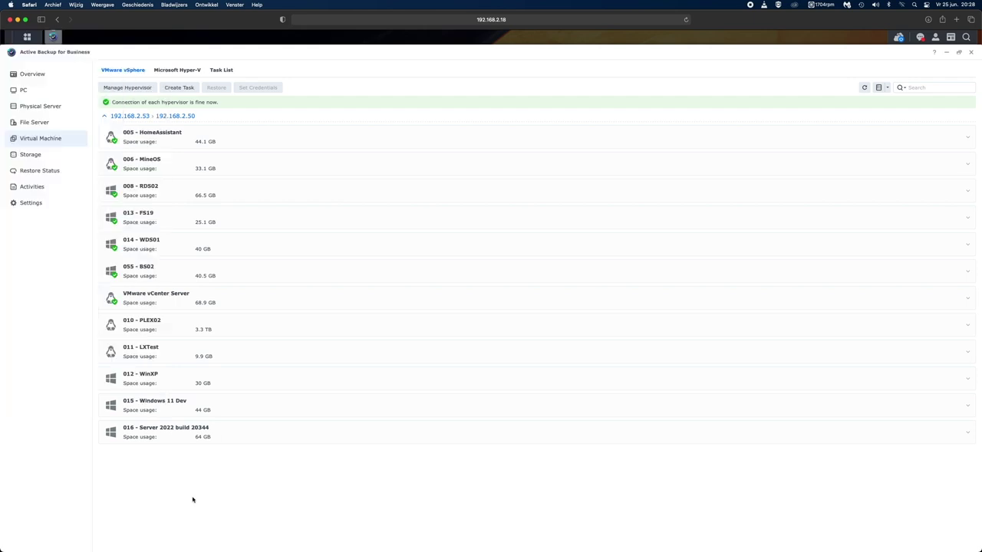
pyautogui.click(33, 91)
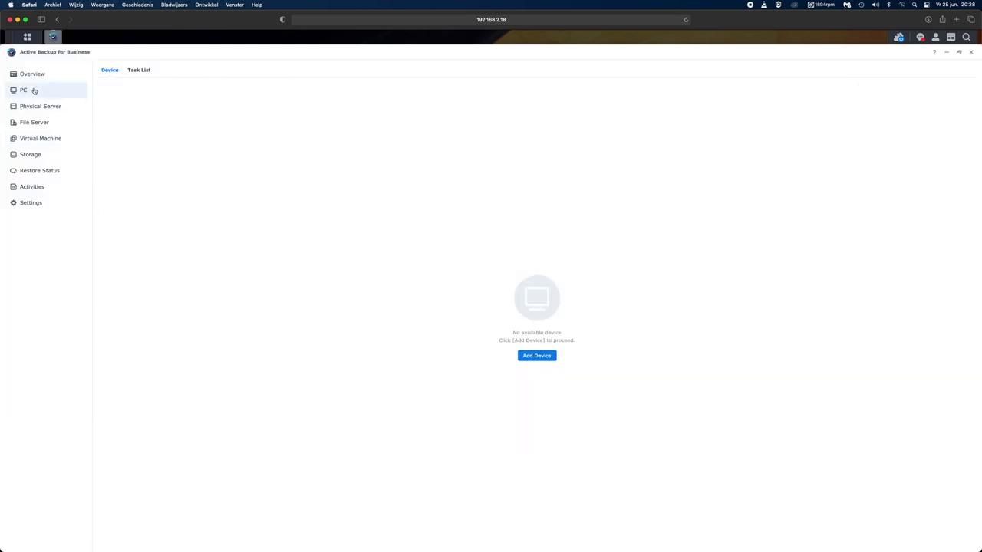
pyautogui.click(35, 107)
pyautogui.click(37, 139)
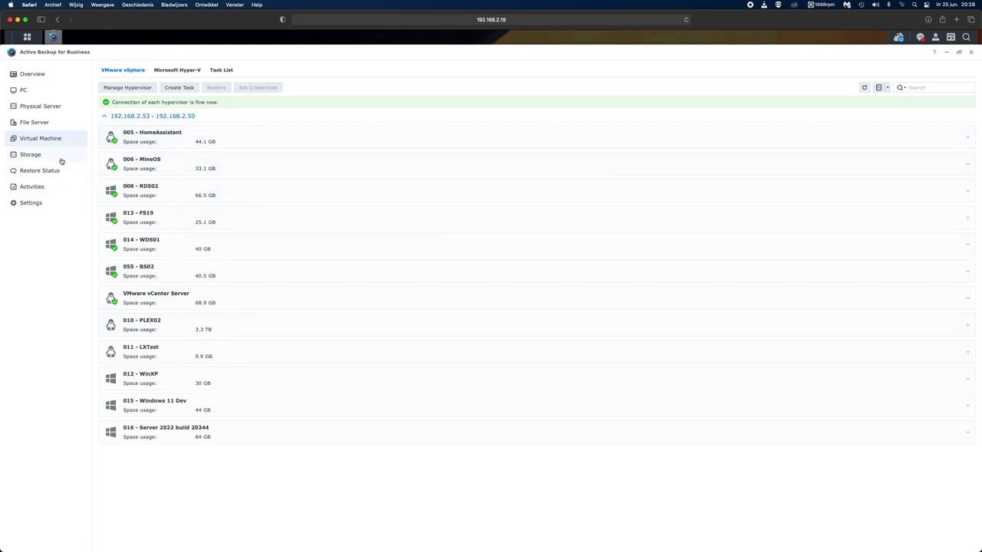
# Review the restore points and restore platform options for the 005 - HomeAssistant virtual machine, leaving the Restore Wizard without restoring
pyautogui.click(123, 142)
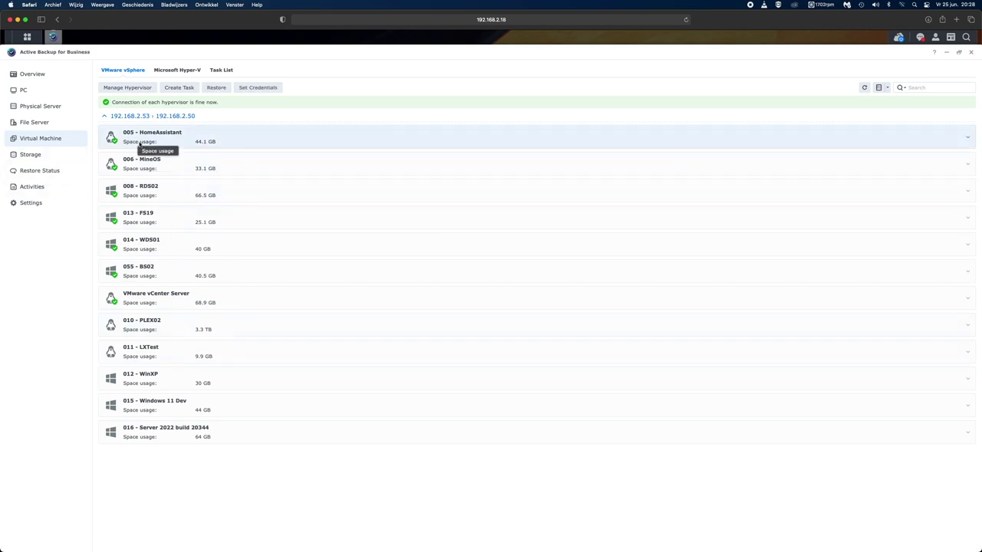
pyautogui.click(215, 88)
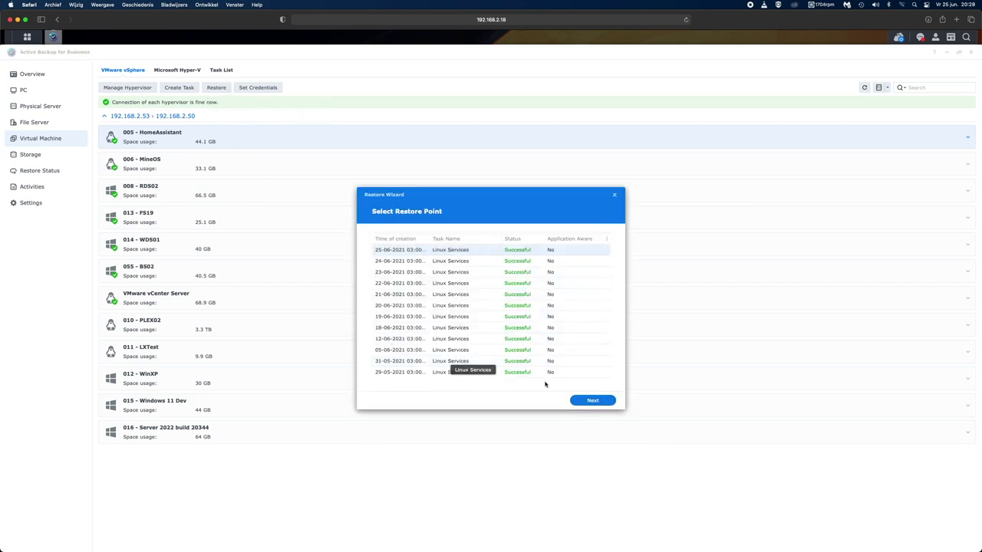
pyautogui.click(591, 400)
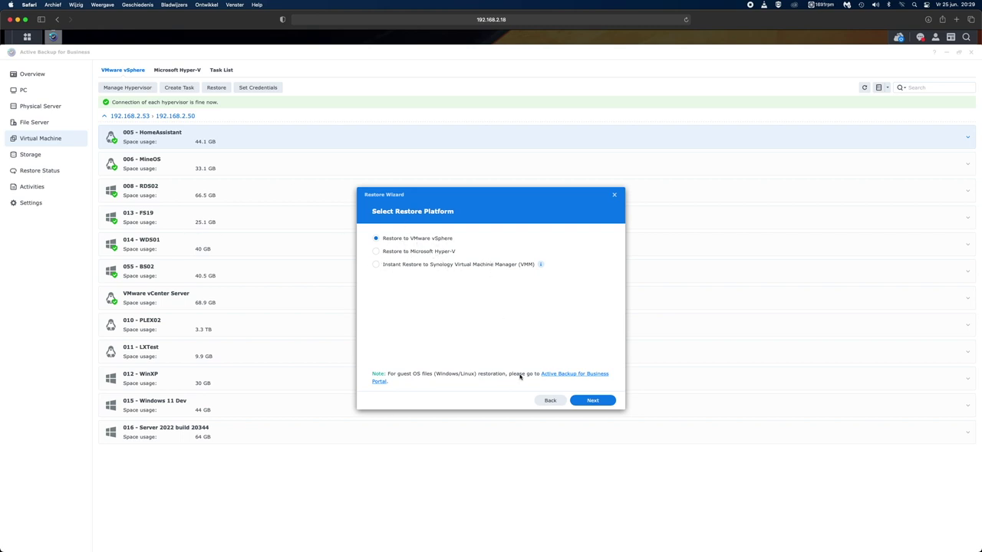
pyautogui.click(614, 196)
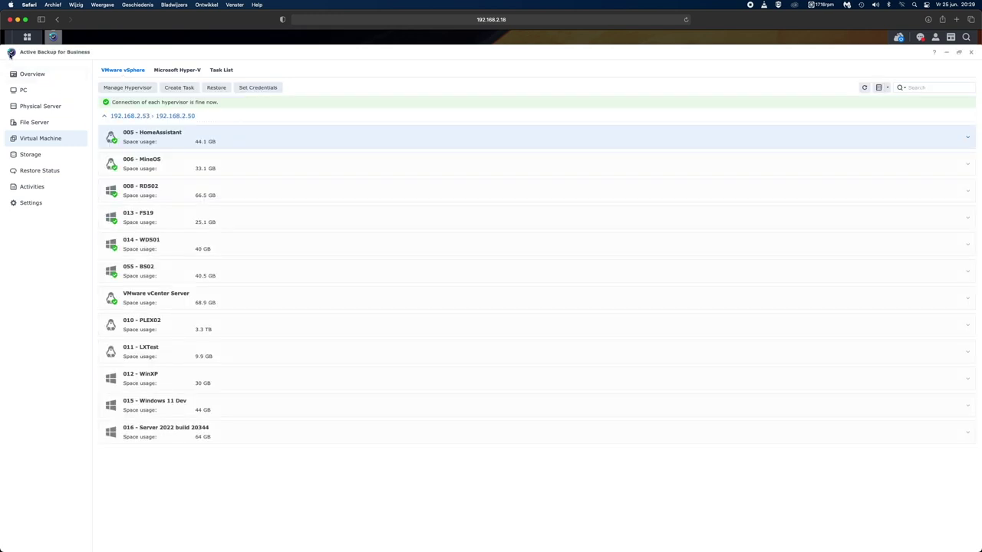
# Check the general details of the 004 - PiholeUnifi virtual machine in Virtual Machine Manager, then close that application
pyautogui.click(27, 37)
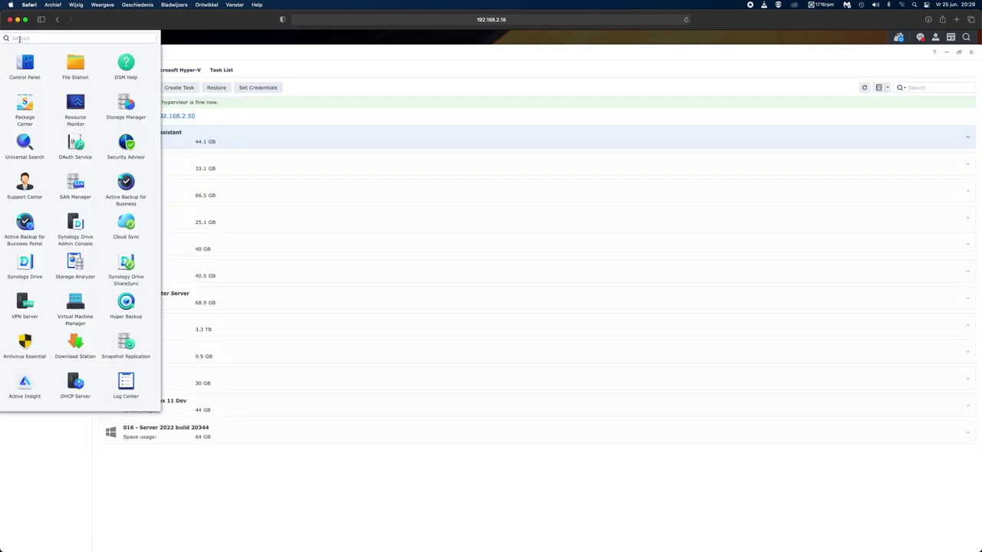
pyautogui.click(81, 307)
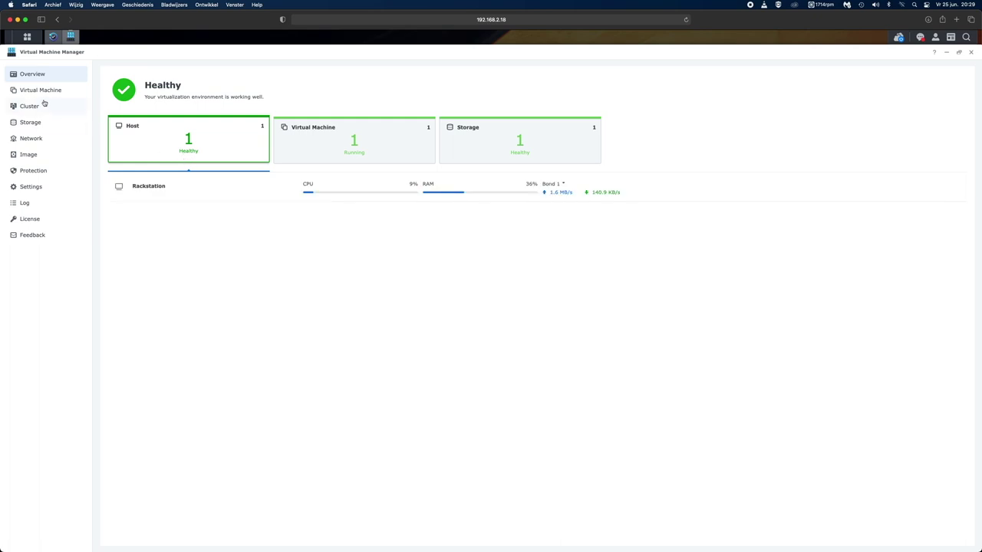
pyautogui.click(41, 89)
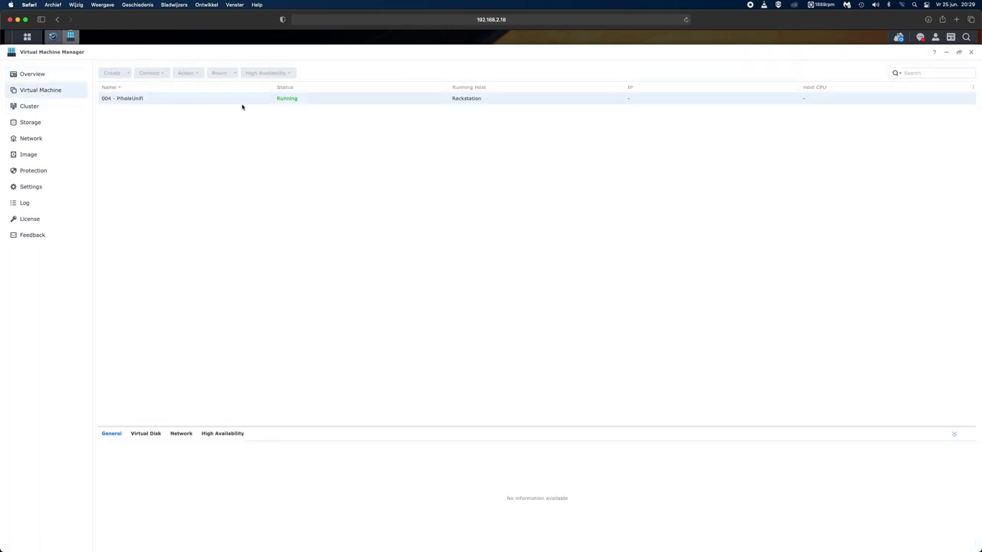
pyautogui.click(169, 99)
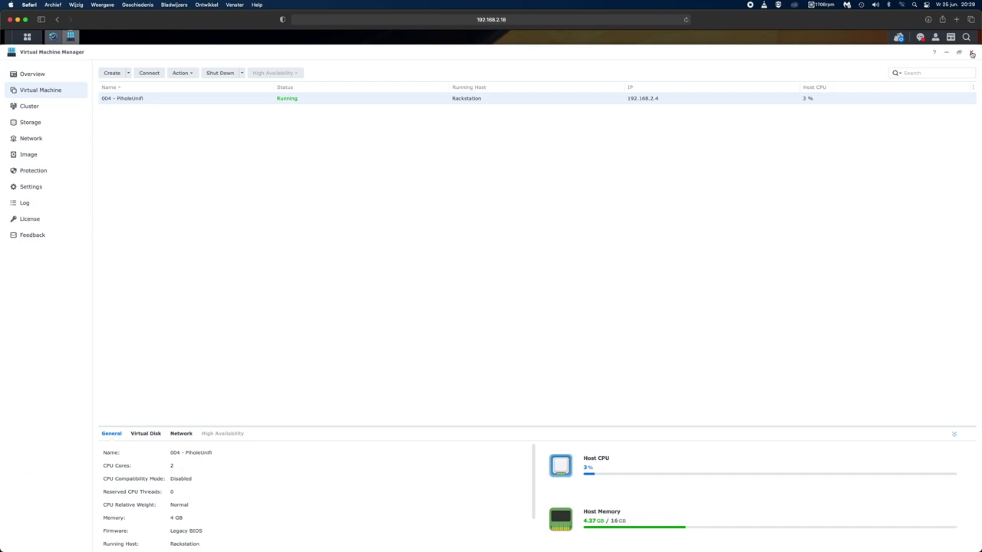
pyautogui.click(970, 53)
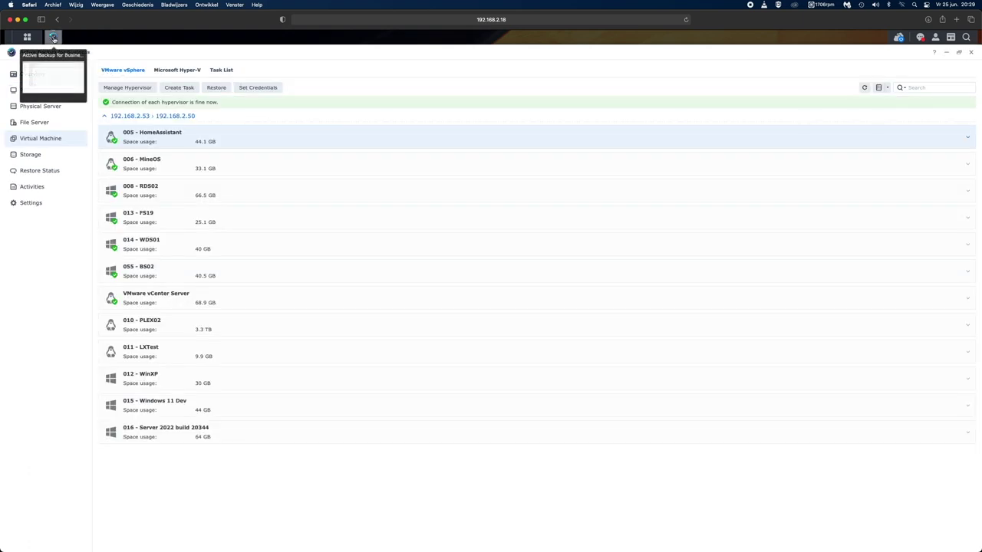
# Close Active Backup for Business, look over the installed applications and return to the empty desktop
pyautogui.rightClick(54, 38)
pyautogui.click(65, 77)
pyautogui.click(28, 37)
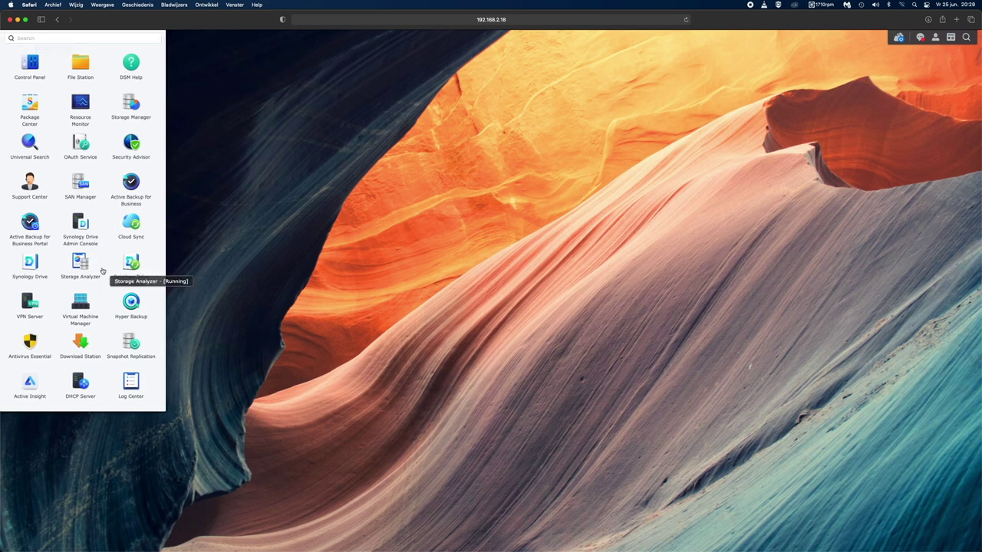
pyautogui.click(384, 188)
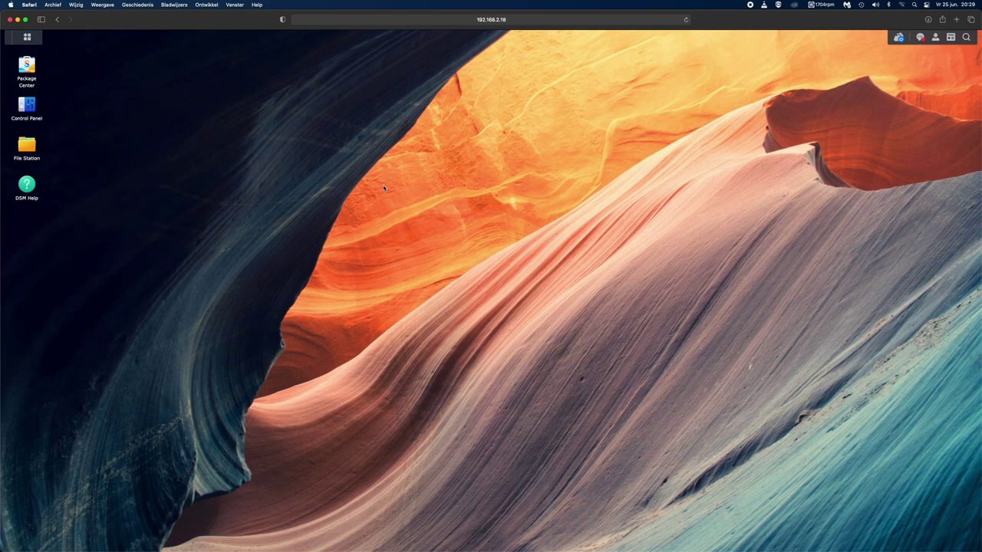